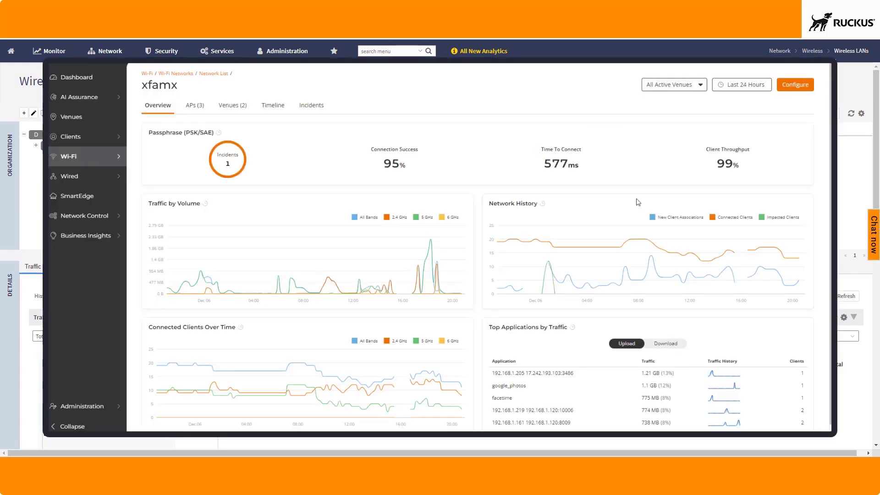
- Edit xfamx, enable Client Isolation under More Settings > Network Control, and view the Isolate Packets options
{"action": "left_click", "coordinate": [800, 84]}
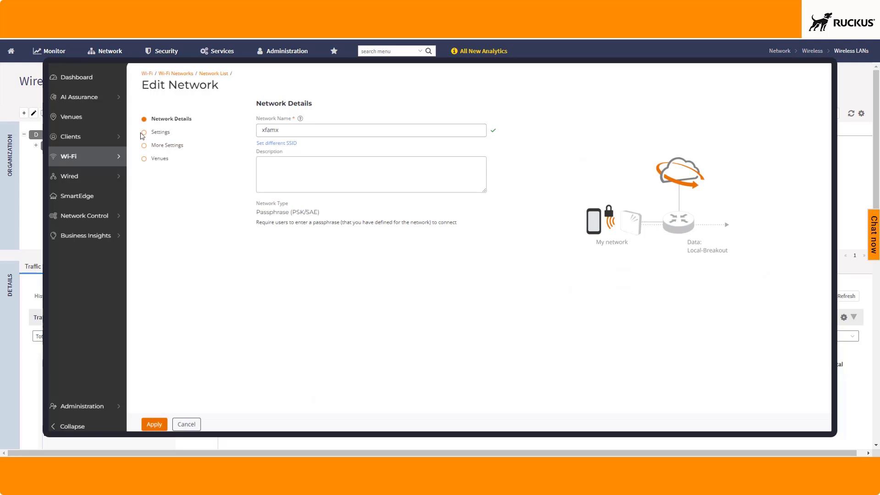
{"action": "left_click", "coordinate": [158, 133]}
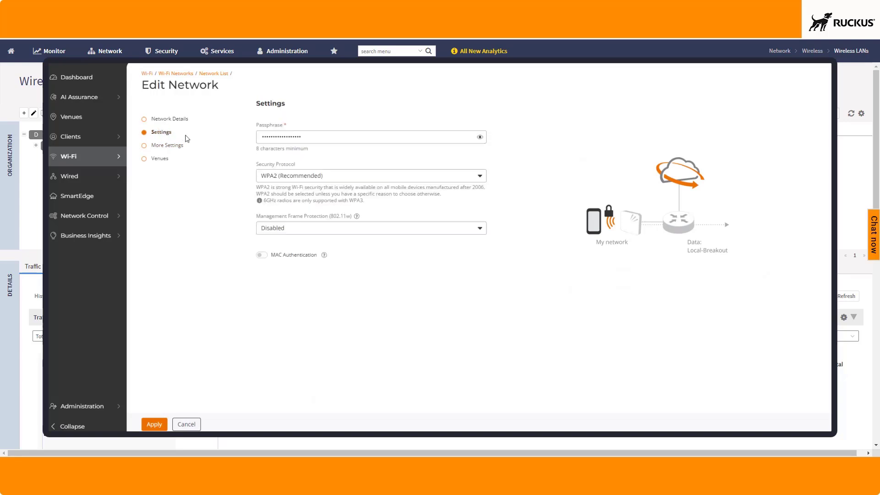
{"action": "left_click", "coordinate": [160, 145]}
{"action": "left_click", "coordinate": [311, 116]}
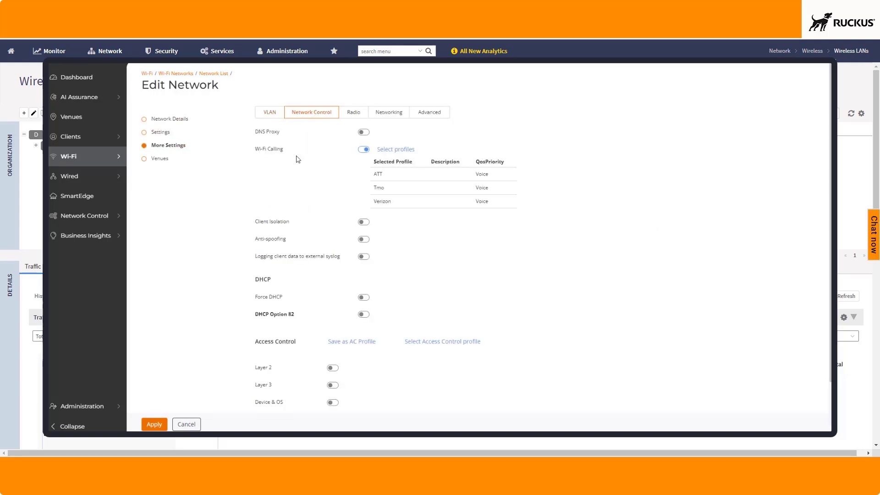
{"action": "left_click", "coordinate": [364, 223]}
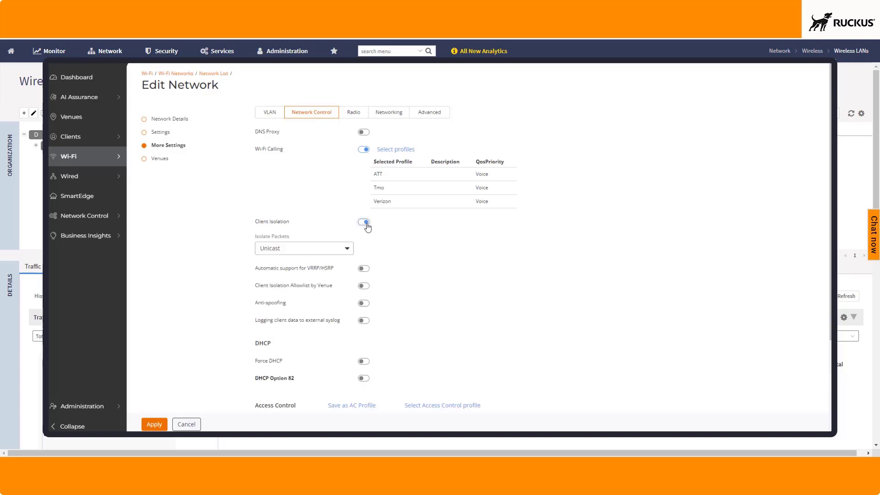
{"action": "left_click", "coordinate": [350, 251]}
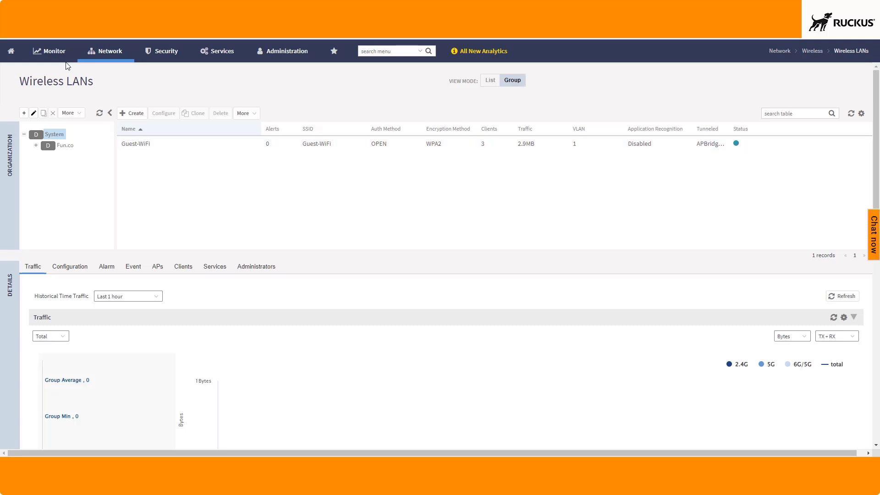
- Open Monitor > Clients > Wireless Clients and show details for client LP-3KRCW33
{"action": "left_click", "coordinate": [49, 58]}
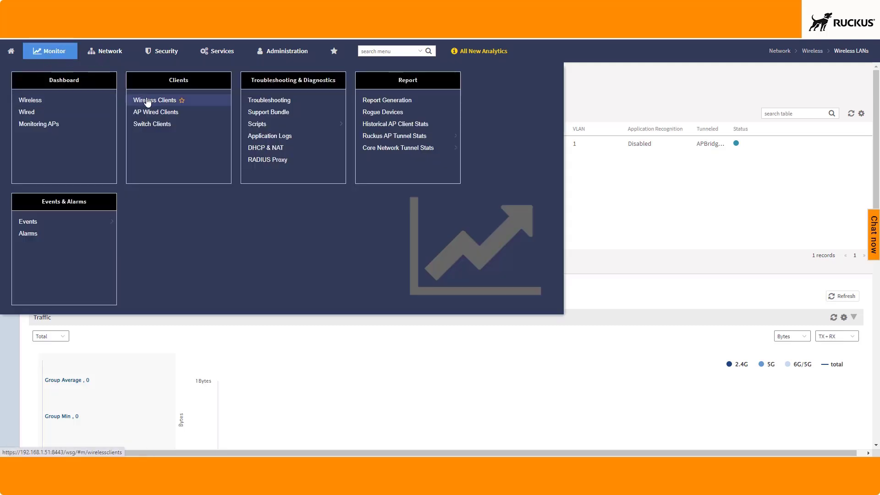
{"action": "left_click", "coordinate": [167, 101]}
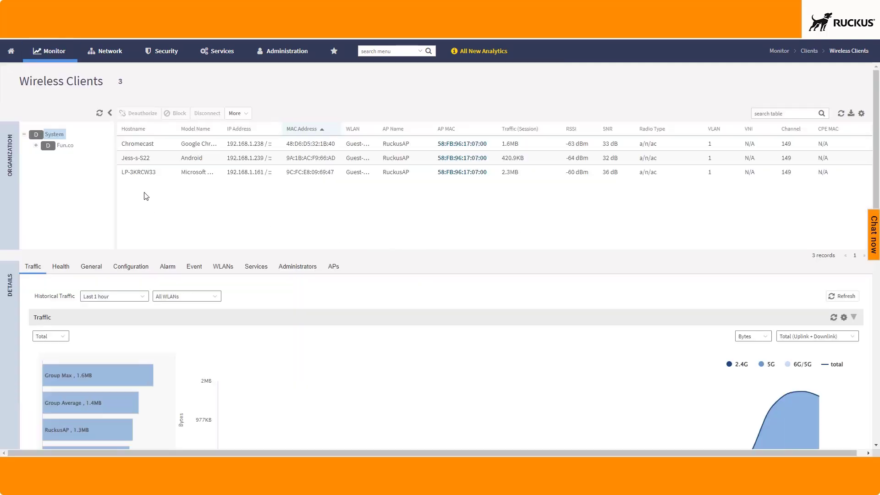
{"action": "left_click", "coordinate": [148, 172]}
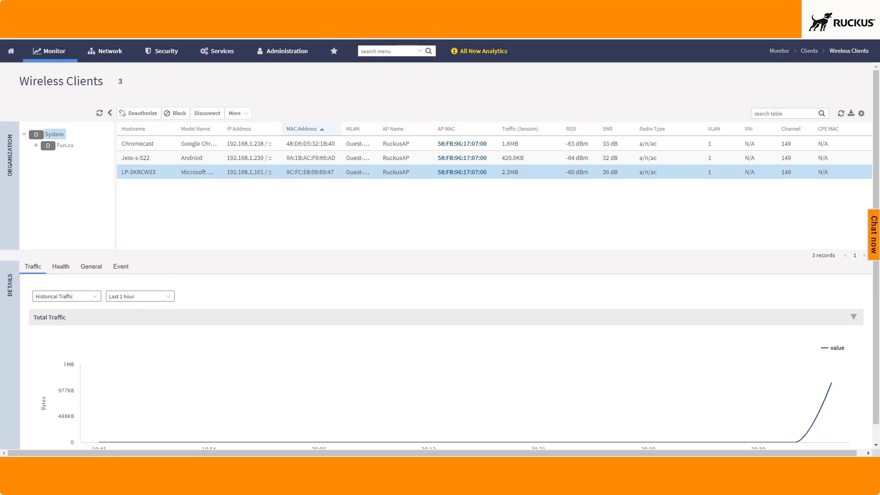
- Ping 192.168.1.238 in Command Prompt, then stop it once replies arrive
{"action": "left_click_drag", "start_coordinate": [526, 184], "coordinate": [489, 212]}
{"action": "left_click", "coordinate": [481, 298]}
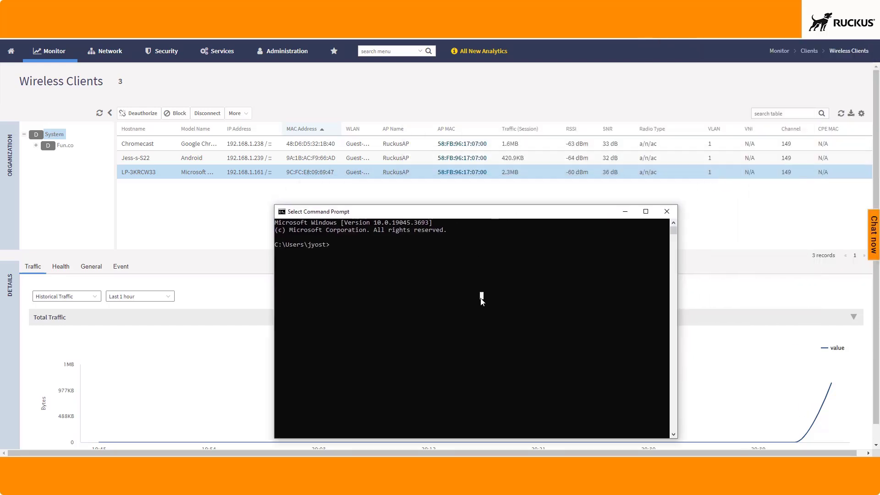
{"action": "type", "text": "ping 192"}
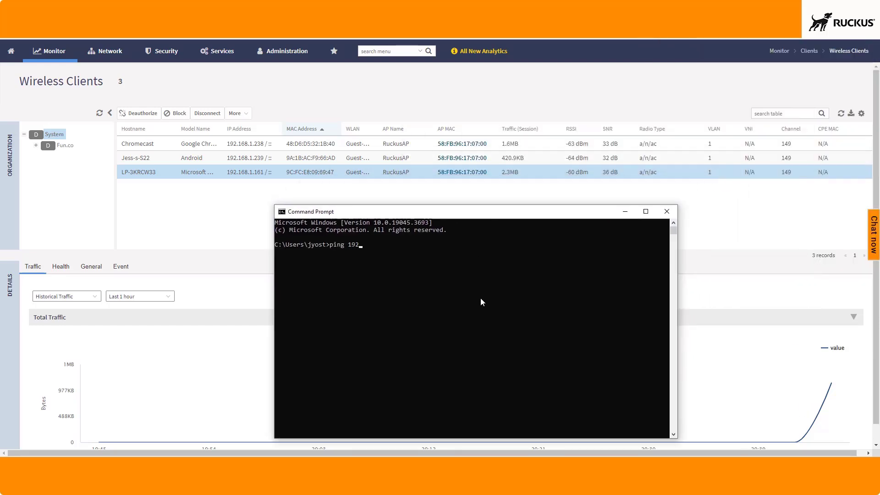
{"action": "type", "text": ".168.1.238"}
{"action": "key", "text": "Return"}
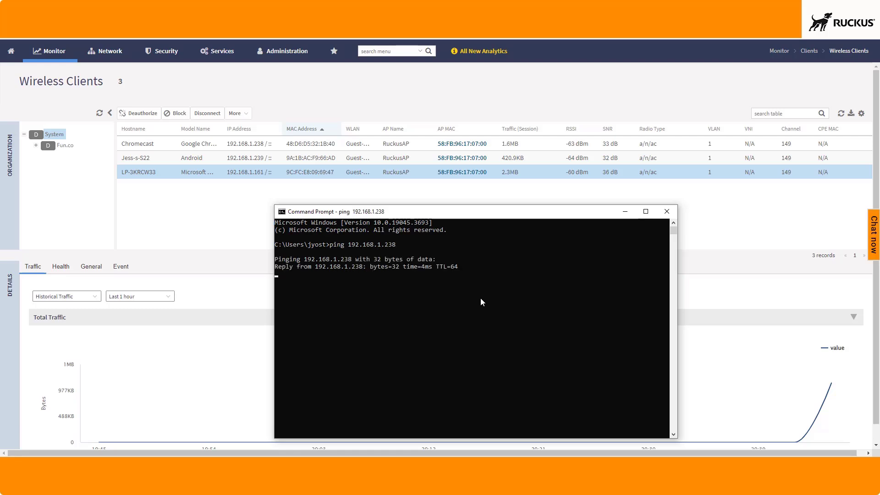
{"action": "key", "text": "ctrl+c"}
- Ping 192.168.1.239, then close the Command Prompt window
{"action": "key", "text": "Up"}
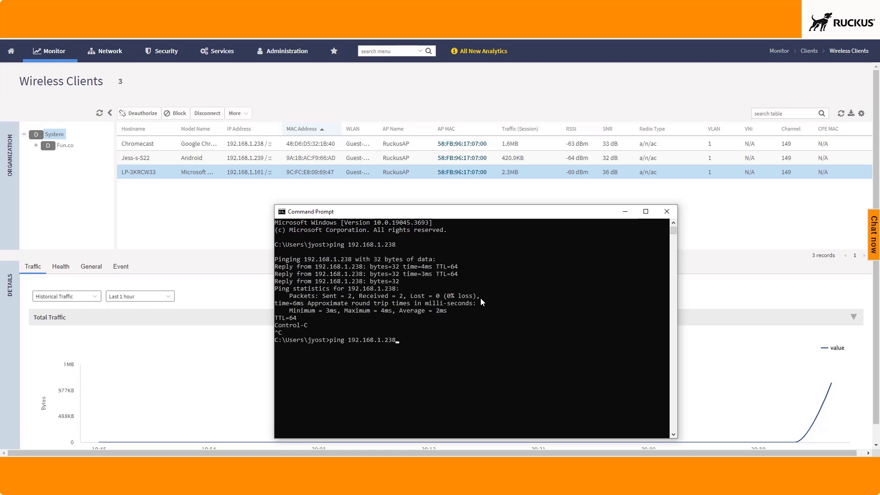
{"action": "key", "text": "BackSpace"}
{"action": "type", "text": "9"}
{"action": "key", "text": "Return"}
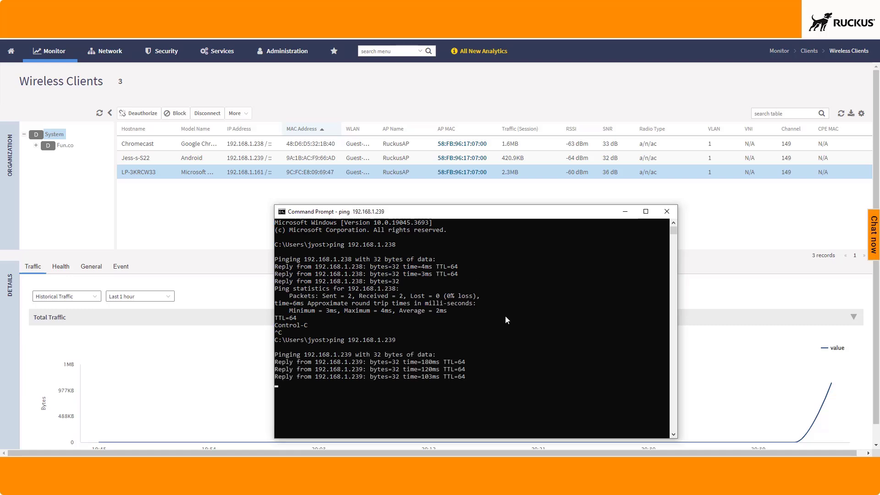
{"action": "left_click", "coordinate": [217, 243]}
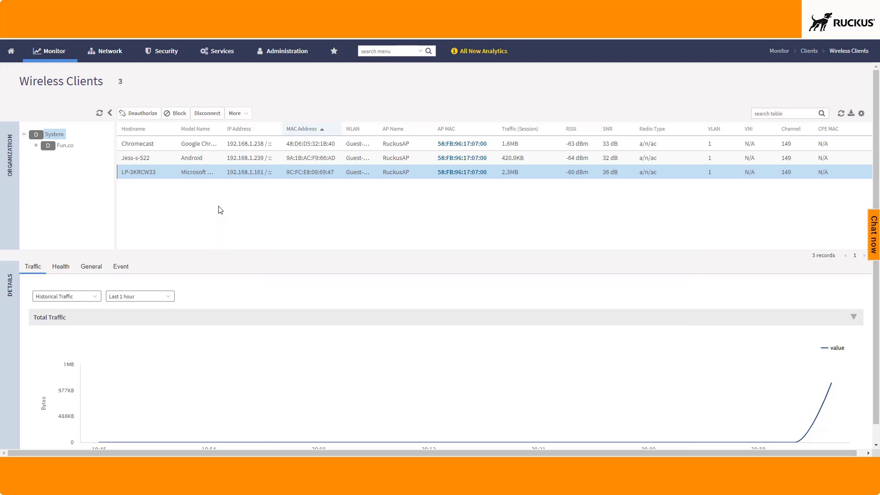
- Edit the Guest-WiFi WLAN from Network > Wireless LANs and switch Wireless Client Isolation on
{"action": "left_click", "coordinate": [109, 52]}
{"action": "left_click", "coordinate": [50, 113]}
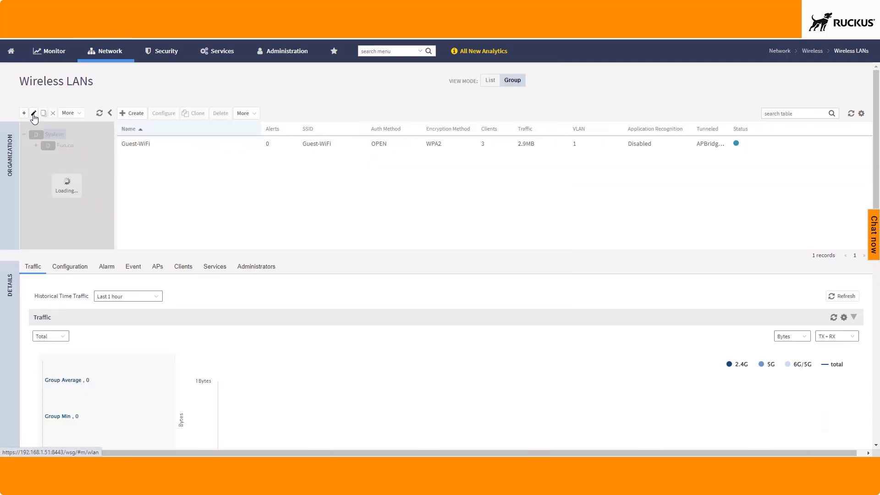
{"action": "left_click", "coordinate": [127, 147]}
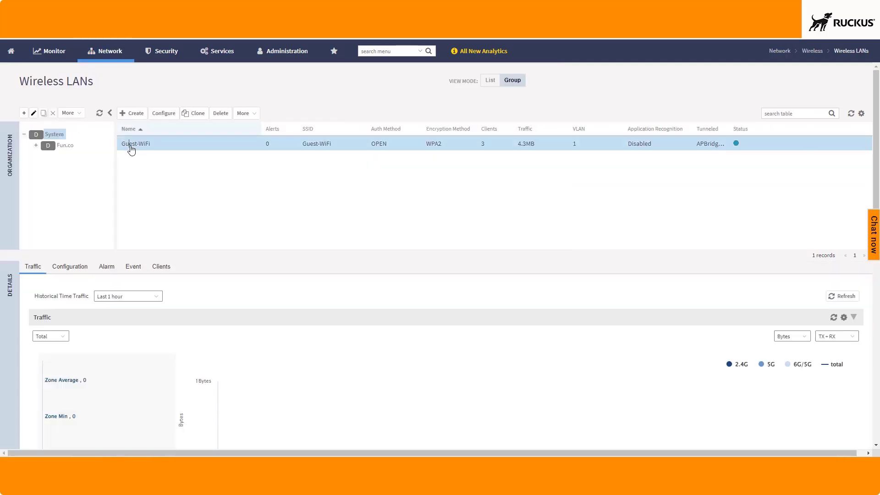
{"action": "left_click", "coordinate": [163, 113]}
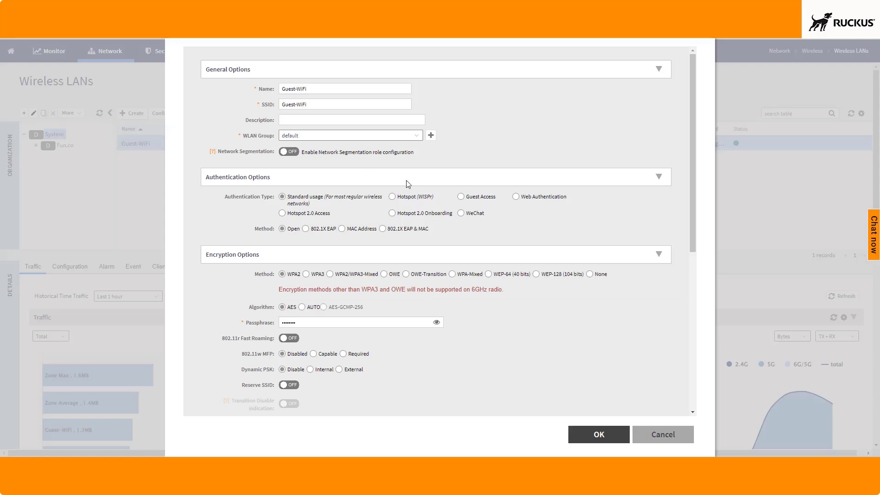
{"action": "scroll", "coordinate": [411, 180], "scroll_direction": "down", "scroll_amount": 1}
{"action": "scroll", "coordinate": [411, 179], "scroll_direction": "down", "scroll_amount": 8}
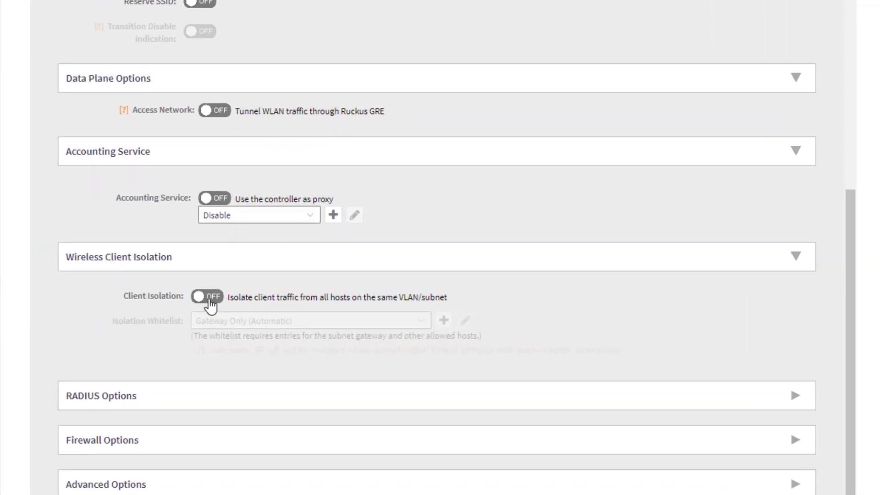
{"action": "left_click", "coordinate": [208, 297]}
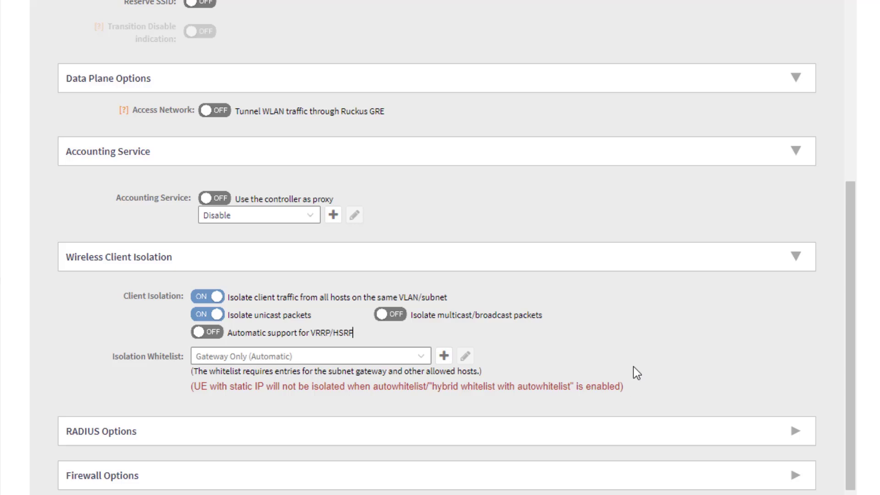
- Choose the SmartZone isolation whitelist, review its 192.168.1.51 entry, and apply it
{"action": "left_click", "coordinate": [421, 356]}
{"action": "left_click", "coordinate": [230, 424]}
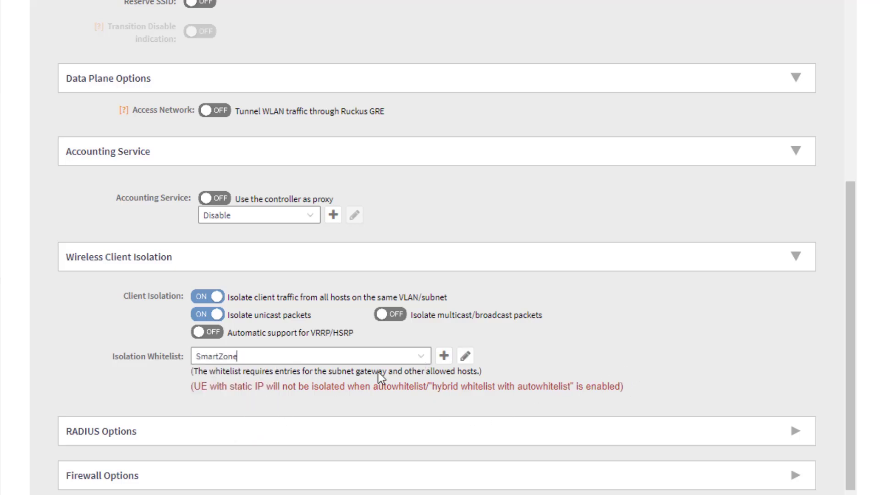
{"action": "left_click", "coordinate": [464, 357]}
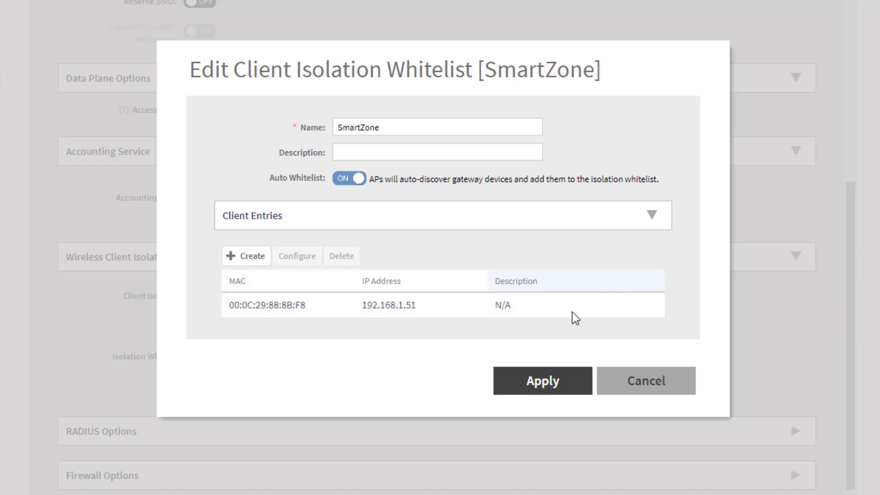
{"action": "left_click", "coordinate": [557, 388]}
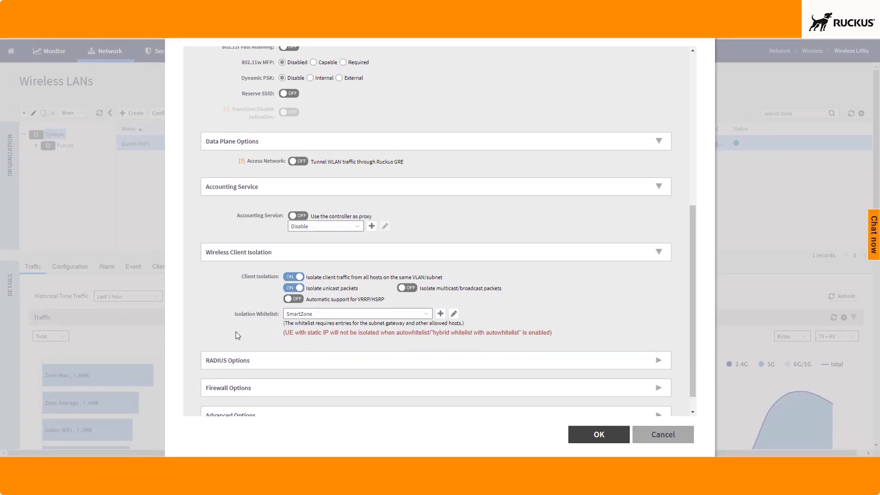
- Save the Guest-WiFi WLAN isolation settings with OK
{"action": "left_click", "coordinate": [598, 434]}
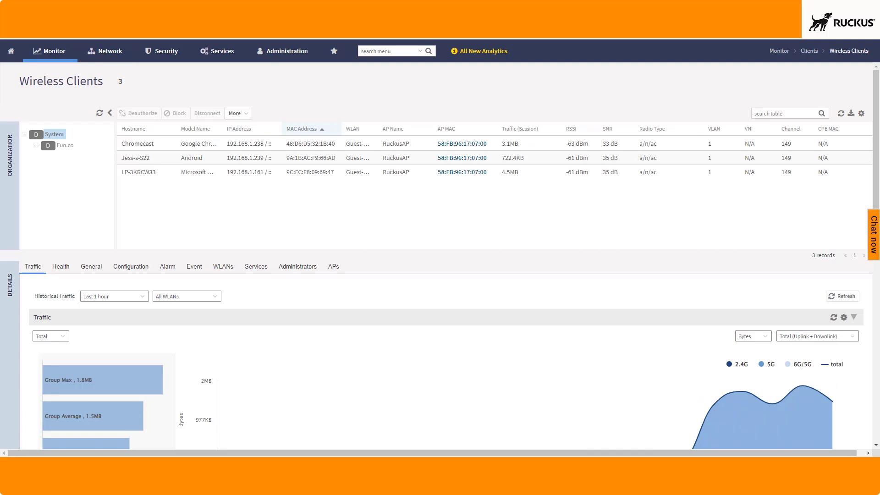
- Re-run pings to 192.168.1.239 and 192.168.1.238, which now get no replies
{"action": "key", "text": "alt+Tab"}
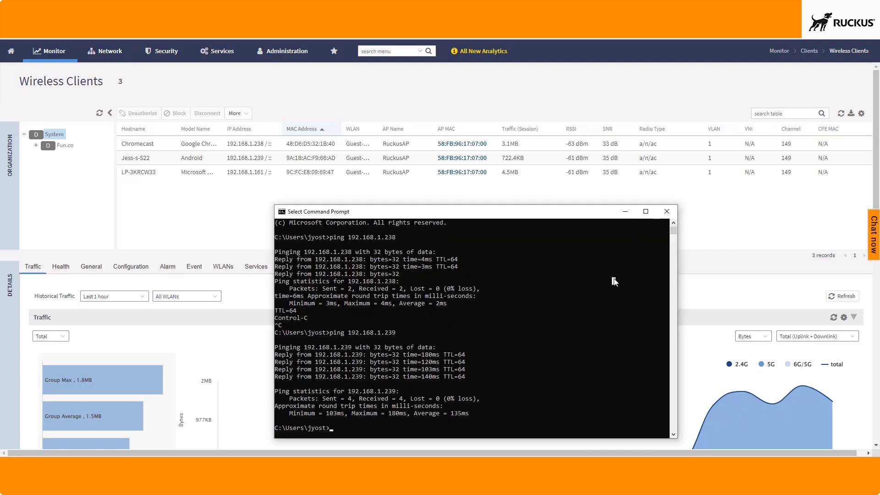
{"action": "key", "text": "Up"}
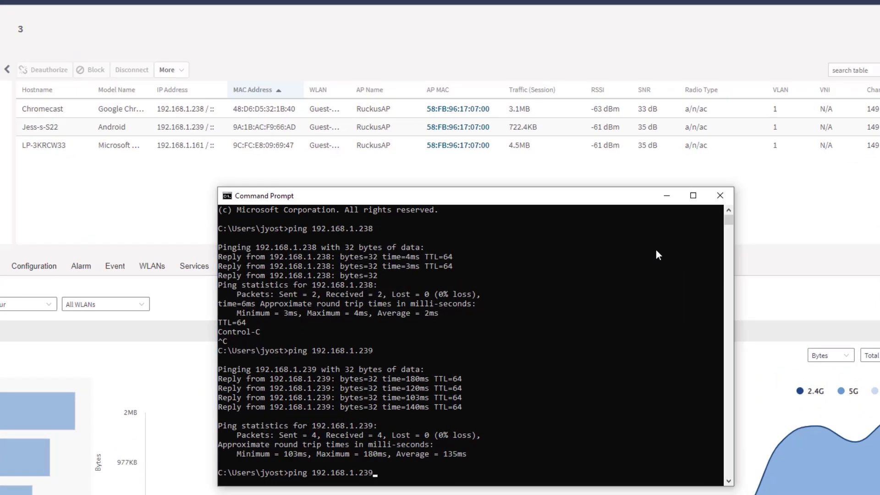
{"action": "key", "text": "Return"}
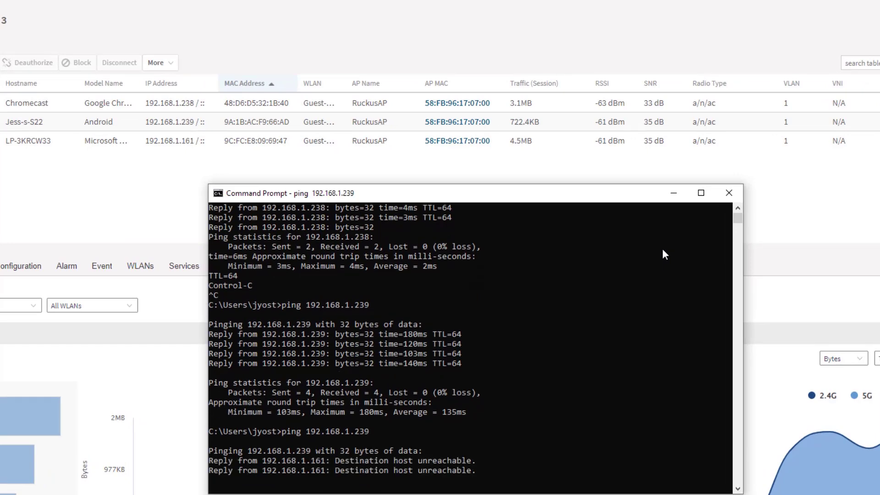
{"action": "key", "text": "ctrl+c"}
{"action": "key", "text": "Up"}
{"action": "key", "text": "Up"}
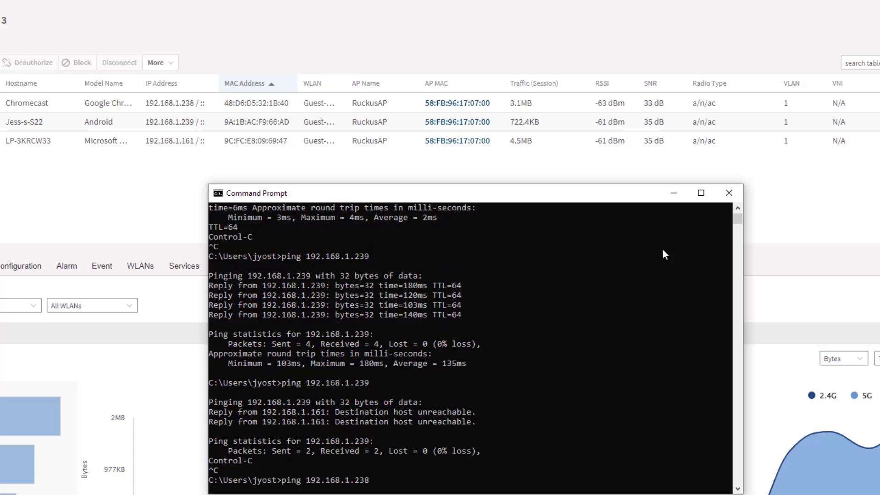
{"action": "key", "text": "Return"}
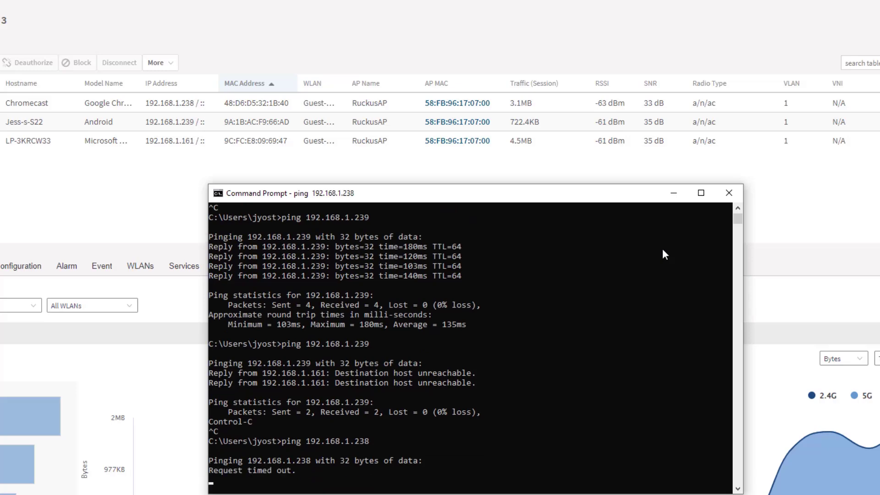
{"action": "key", "text": "ctrl+c"}
- Ping 192.168.1.1 and 192.168.1.51, both replying with 0% loss
{"action": "key", "text": "Up"}
{"action": "key", "text": "BackSpace"}
{"action": "key", "text": "BackSpace"}
{"action": "key", "text": "BackSpace"}
{"action": "type", "text": "192.168.1.1"}
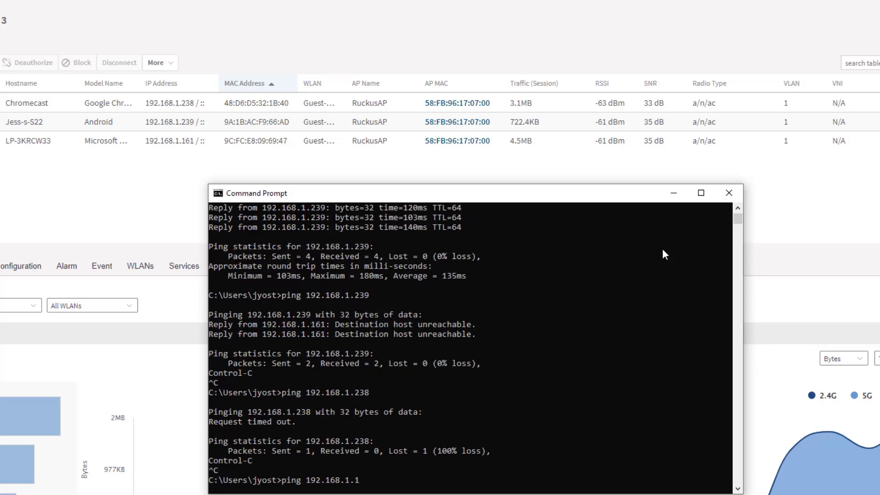
{"action": "key", "text": "Return"}
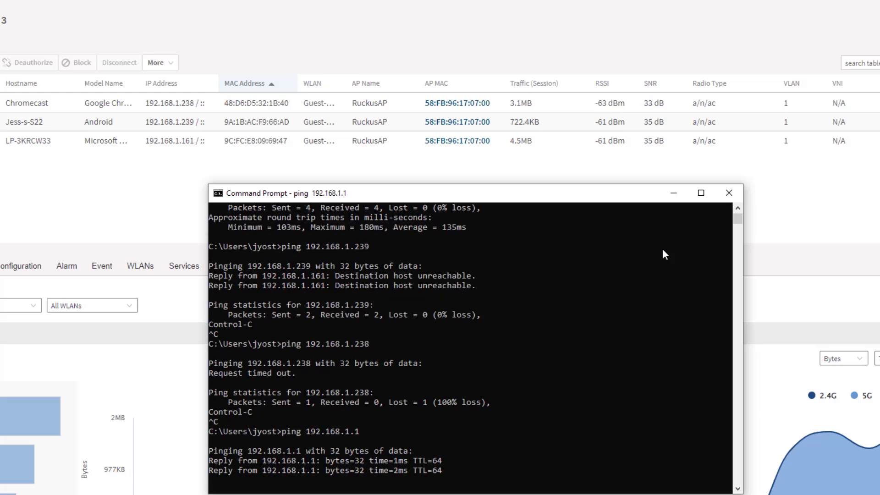
{"action": "key", "text": "Return"}
{"action": "key", "text": "Up"}
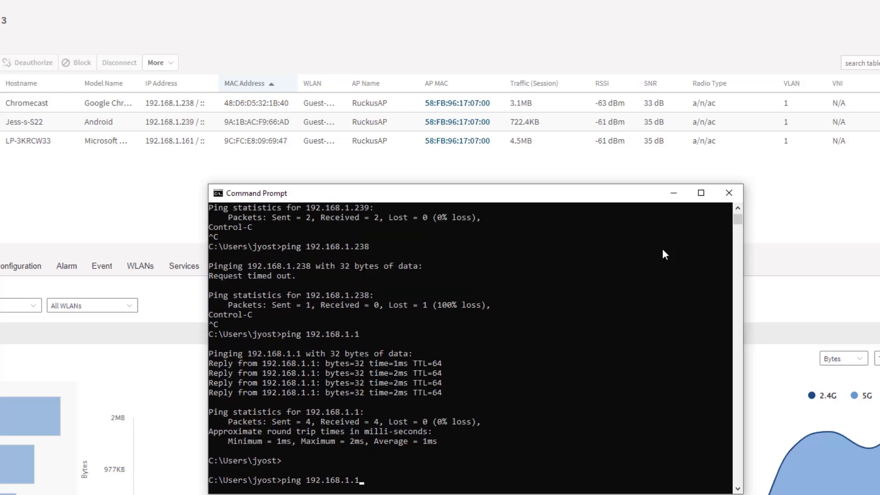
{"action": "key", "text": "BackSpace"}
{"action": "type", "text": "51"}
{"action": "key", "text": "Return"}
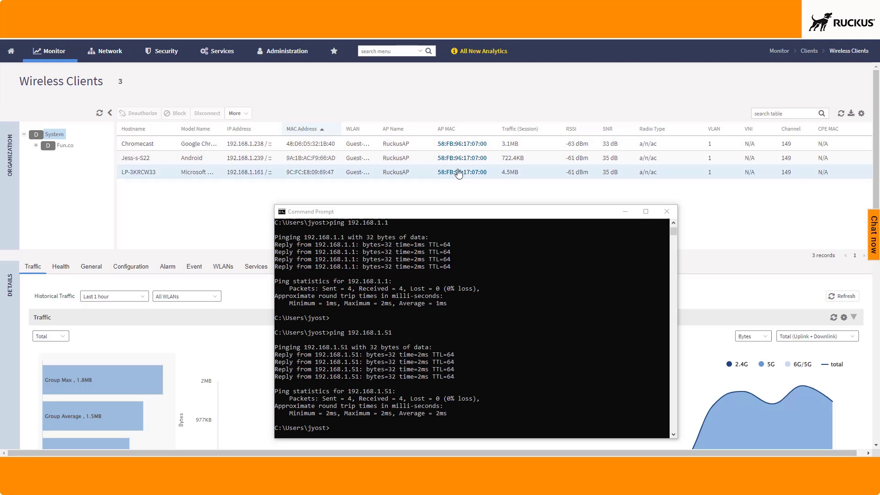
- Go to Services > Ethernet Port and select the SiteA zone under Fun.co
{"action": "left_click", "coordinate": [215, 52]}
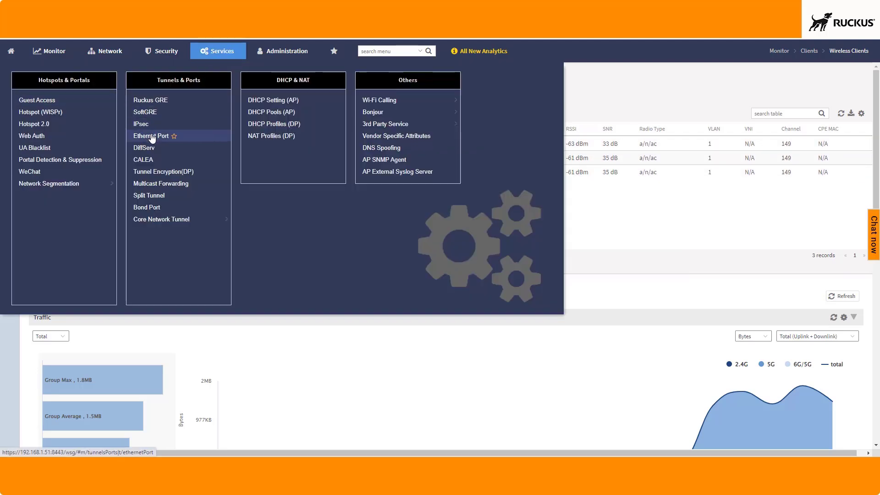
{"action": "left_click", "coordinate": [153, 136]}
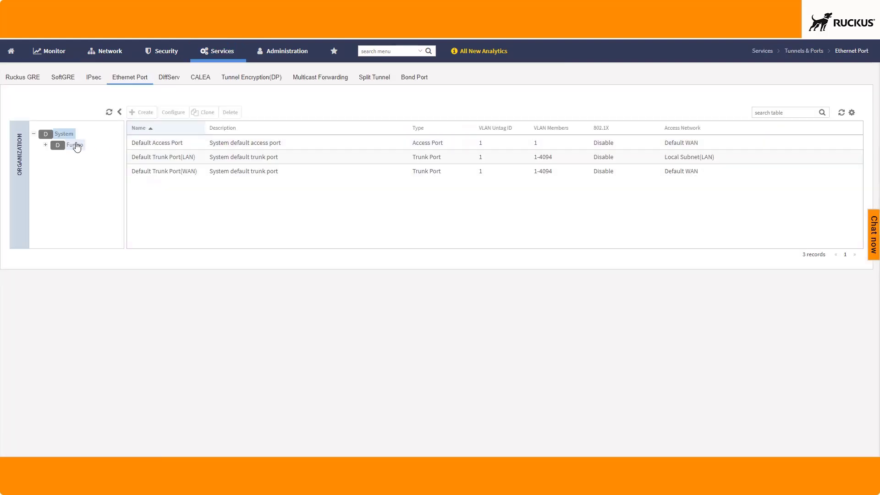
{"action": "left_click", "coordinate": [45, 144]}
{"action": "left_click", "coordinate": [77, 158]}
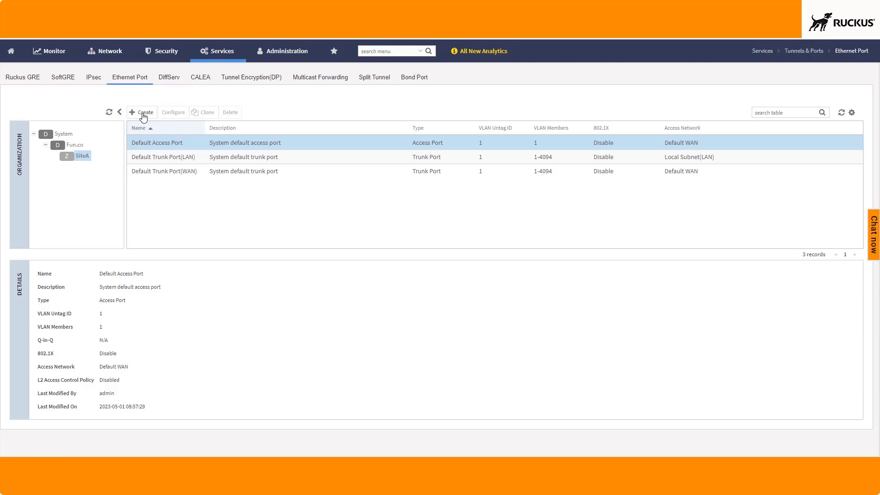
- Create a new Ethernet port profile named 'Wired Iso' with type Access Port
{"action": "left_click", "coordinate": [143, 115]}
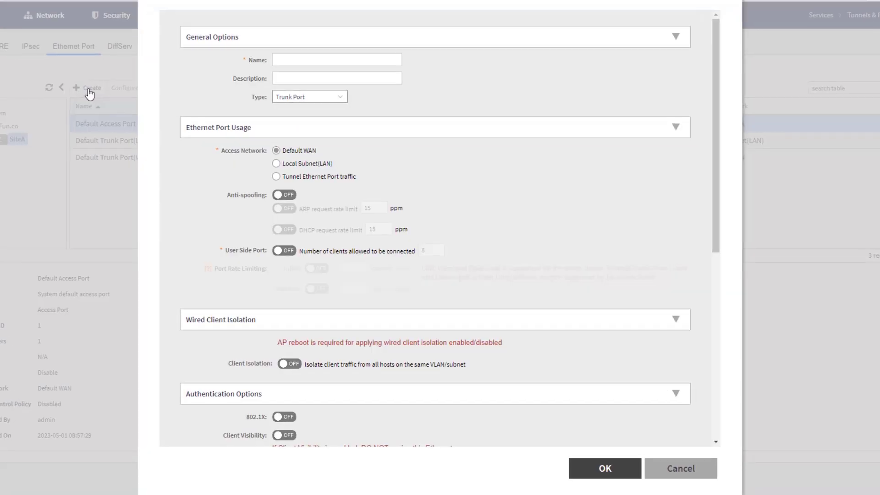
{"action": "left_click", "coordinate": [312, 58]}
{"action": "type", "text": "Wired Iso"}
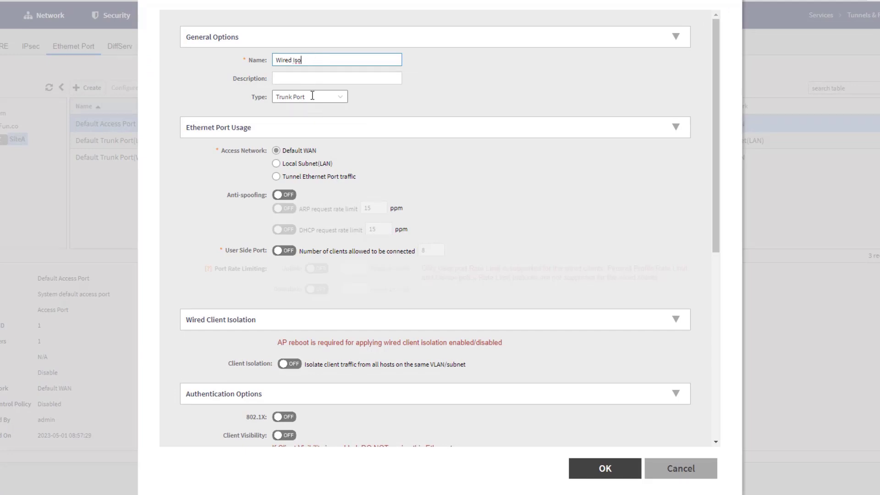
{"action": "left_click", "coordinate": [342, 97]}
{"action": "left_click", "coordinate": [304, 122]}
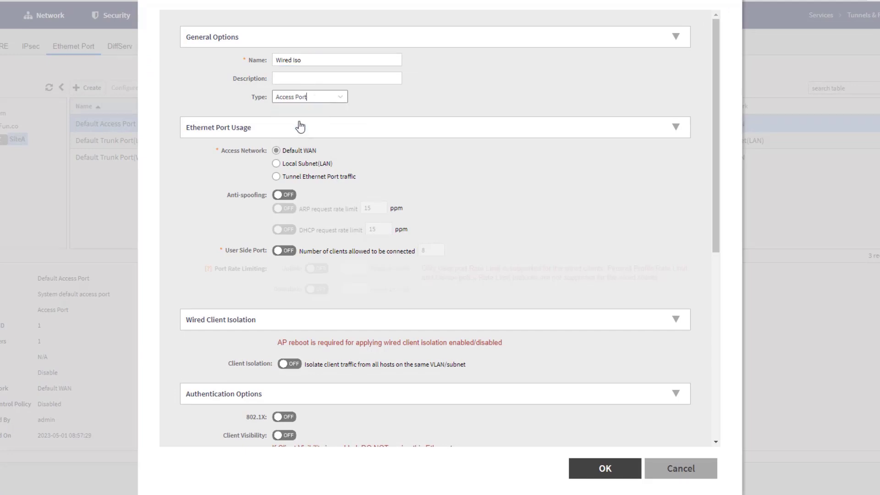
{"action": "scroll", "coordinate": [523, 262], "scroll_direction": "down", "scroll_amount": 3}
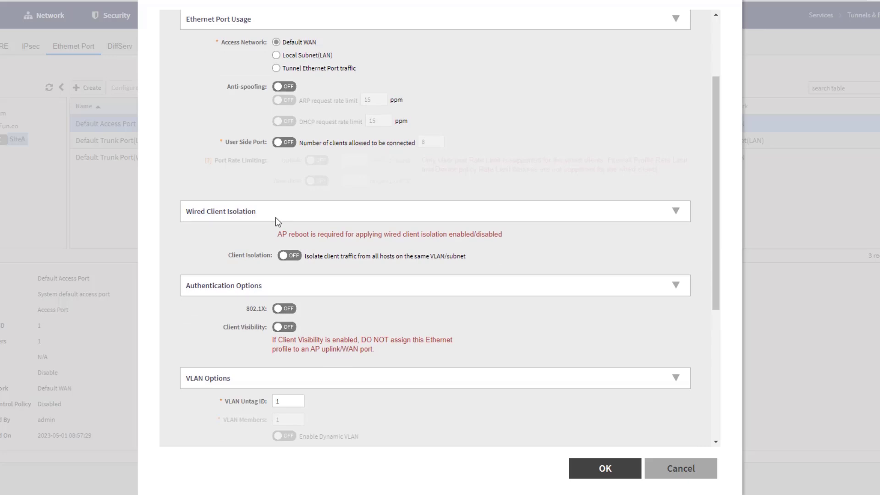
- Turn on wired client isolation, accept the AP reboot warning, and choose the SmartZone whitelist
{"action": "left_click", "coordinate": [291, 258]}
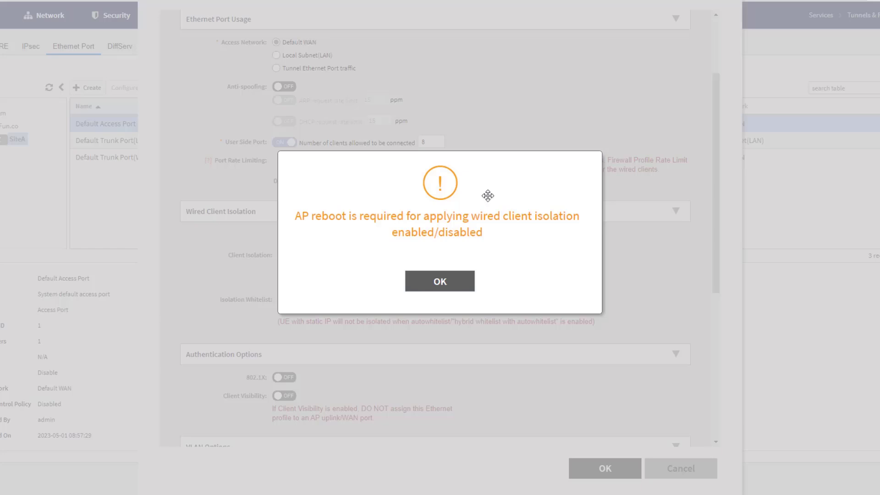
{"action": "left_click", "coordinate": [447, 287]}
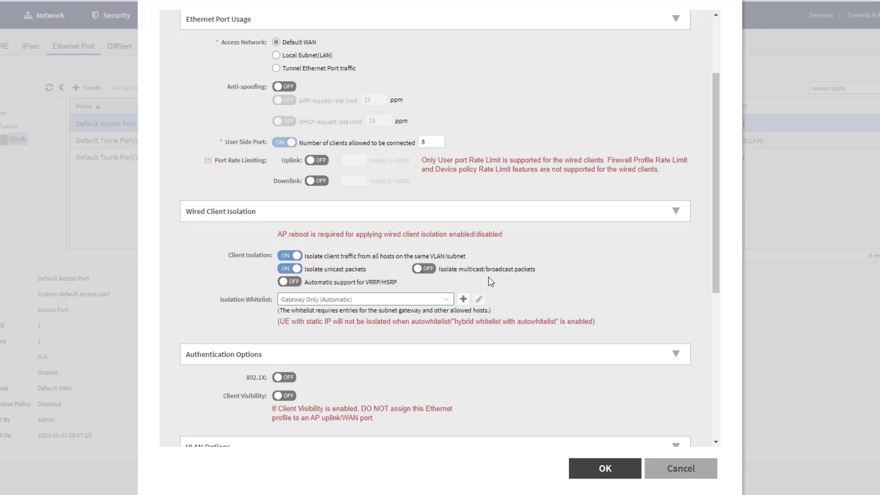
{"action": "left_click", "coordinate": [446, 303]}
{"action": "left_click", "coordinate": [298, 348]}
- Save the Wired Iso Ethernet port profile
{"action": "scroll", "coordinate": [518, 304], "scroll_direction": "up", "scroll_amount": 3}
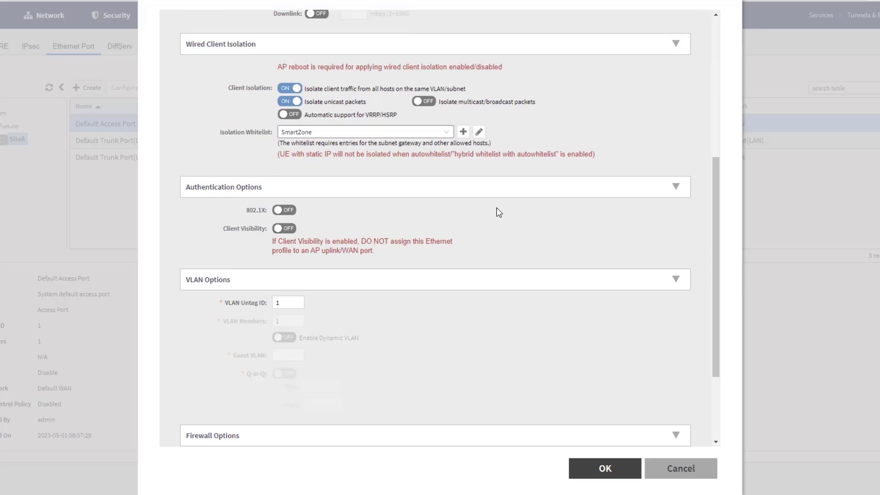
{"action": "scroll", "coordinate": [497, 208], "scroll_direction": "down", "scroll_amount": 1}
{"action": "scroll", "coordinate": [499, 208], "scroll_direction": "up", "scroll_amount": 8}
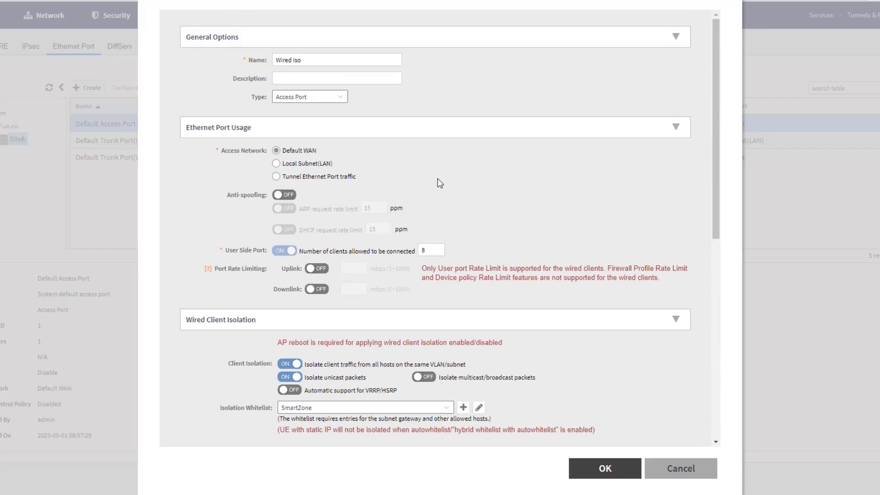
{"action": "scroll", "coordinate": [447, 186], "scroll_direction": "down", "scroll_amount": 4}
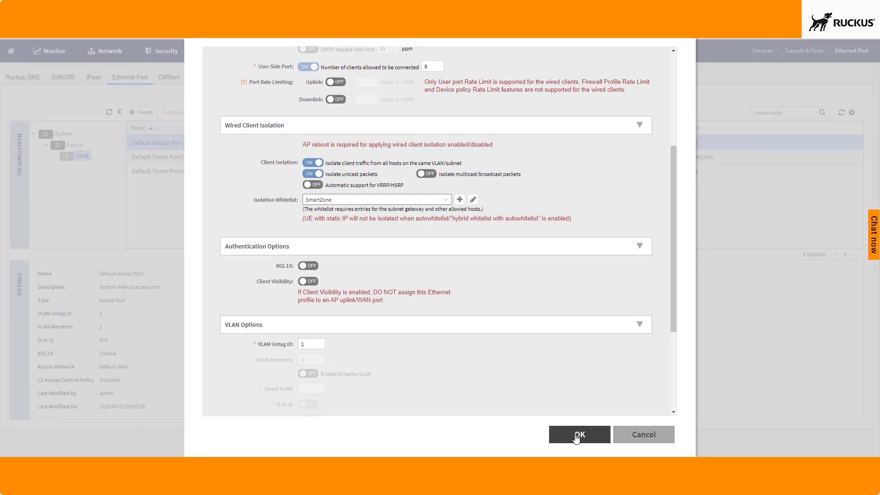
{"action": "left_click", "coordinate": [576, 436]}
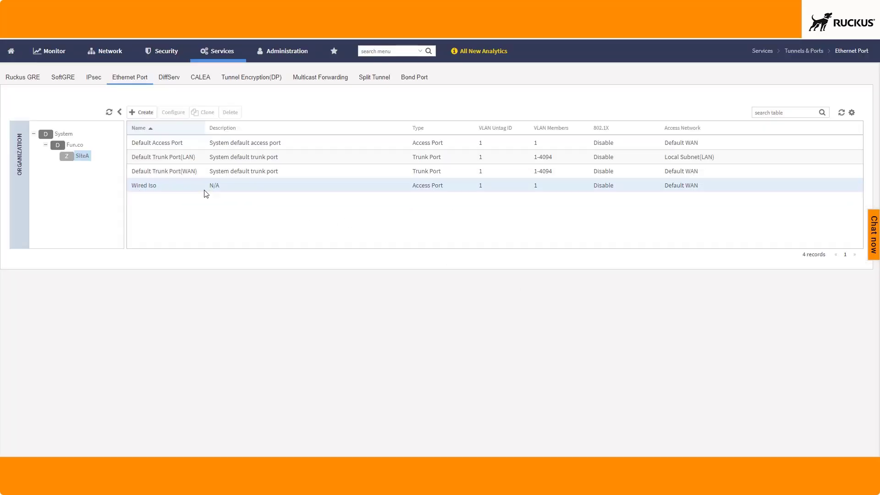
- Open Network > Access Points and select the SiteA zone under Fun.co in the tree
{"action": "left_click", "coordinate": [104, 52]}
{"action": "left_click", "coordinate": [43, 101]}
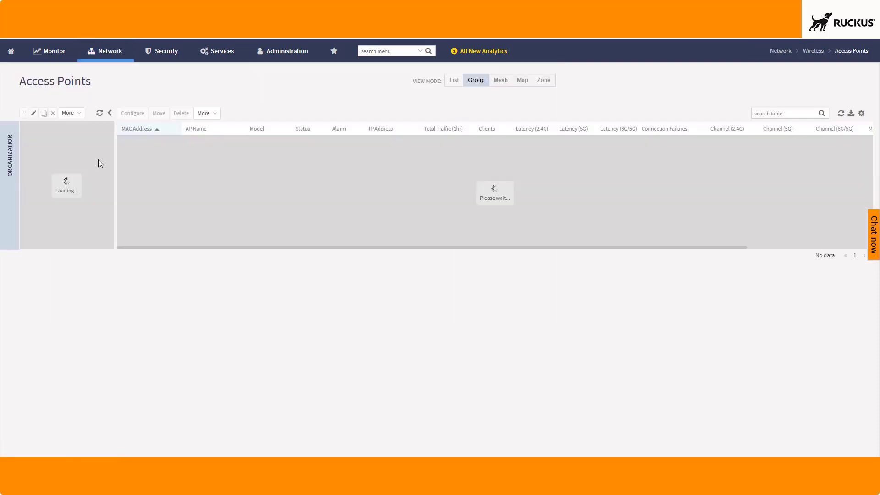
{"action": "left_click", "coordinate": [36, 156]}
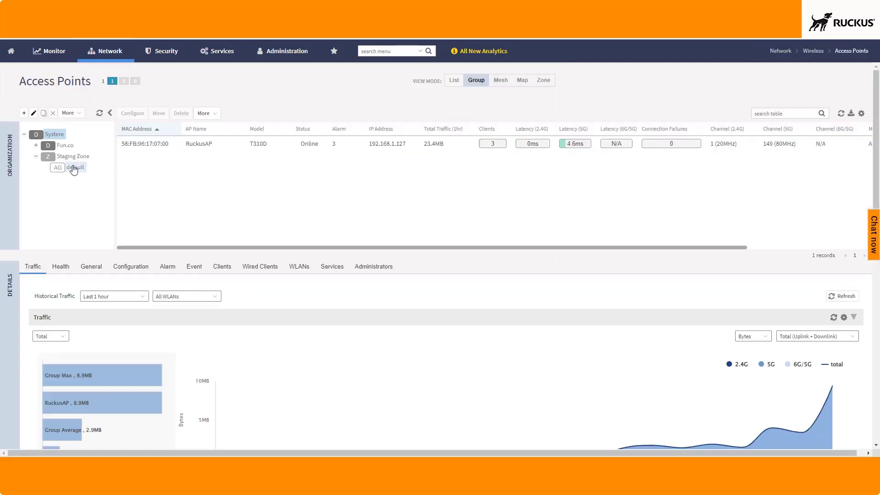
{"action": "left_click", "coordinate": [73, 156]}
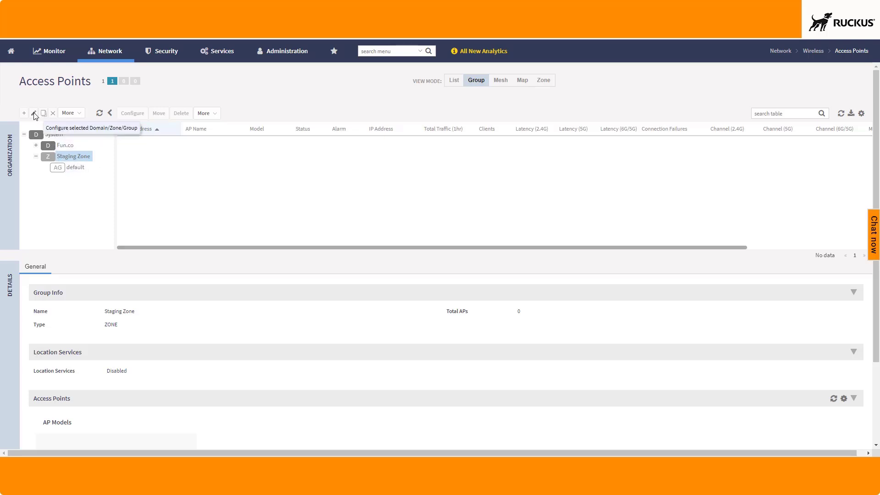
{"action": "left_click", "coordinate": [74, 167]}
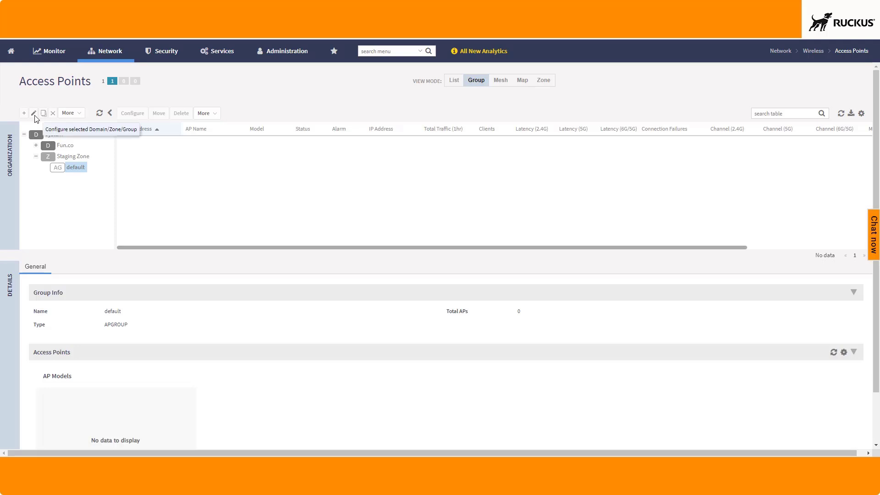
{"action": "left_click", "coordinate": [71, 157]}
{"action": "left_click", "coordinate": [64, 145]}
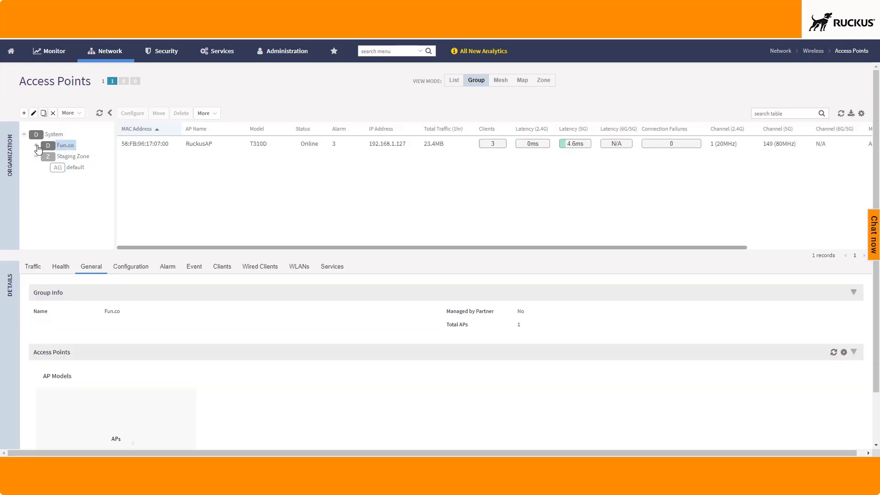
{"action": "left_click", "coordinate": [36, 145]}
{"action": "left_click", "coordinate": [70, 156]}
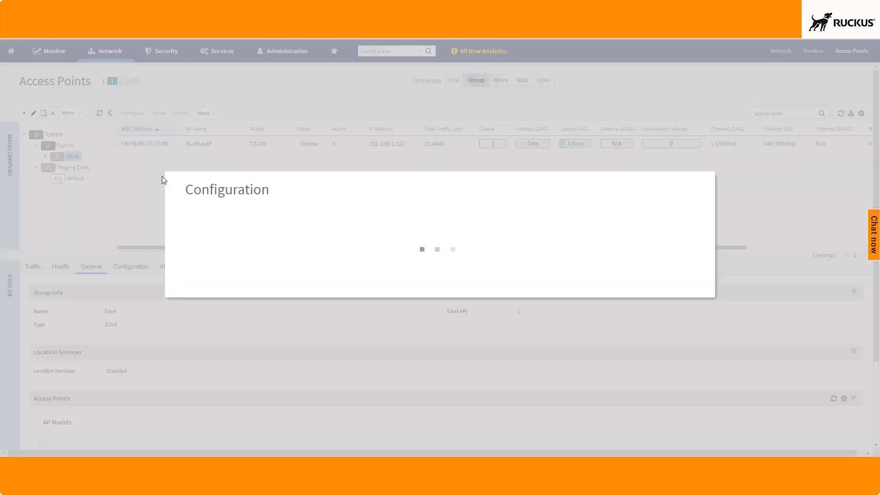
- Open the SiteA zone for editing and expand AP Model Specific Configuration
{"action": "left_click", "coordinate": [34, 113]}
{"action": "scroll", "coordinate": [452, 310], "scroll_direction": "down", "scroll_amount": 10}
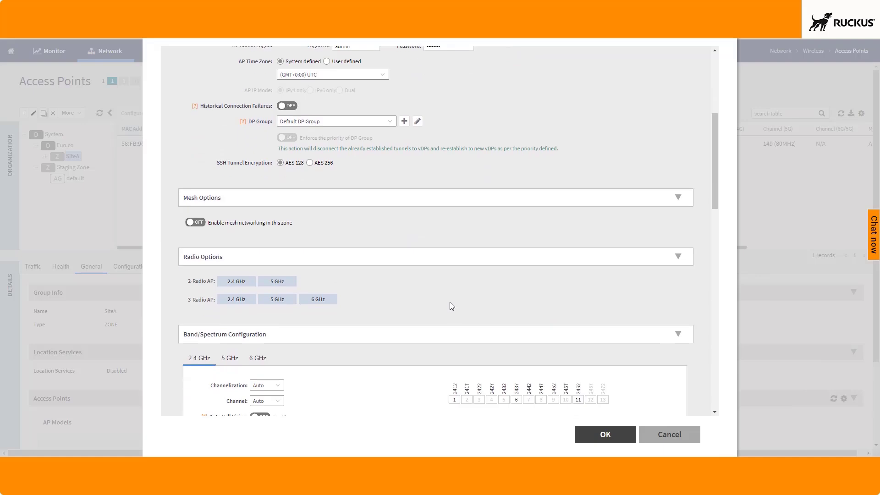
{"action": "scroll", "coordinate": [448, 299], "scroll_direction": "down", "scroll_amount": 10}
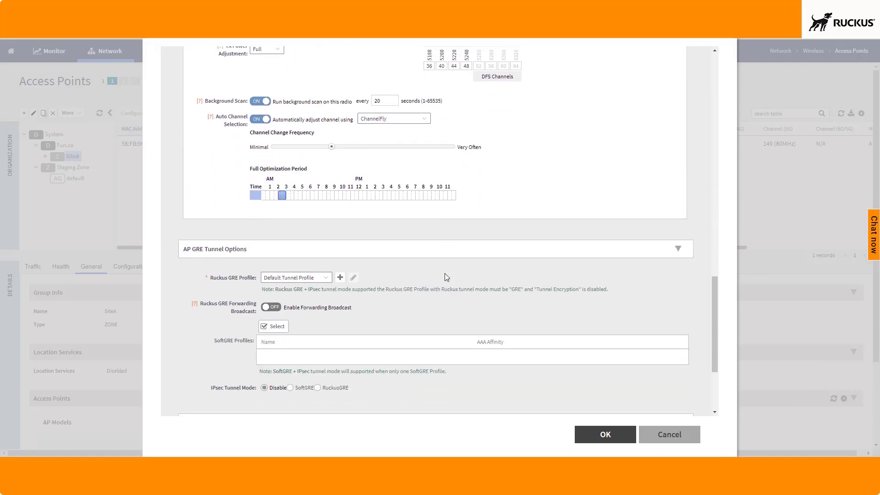
{"action": "scroll", "coordinate": [445, 272], "scroll_direction": "down", "scroll_amount": 3}
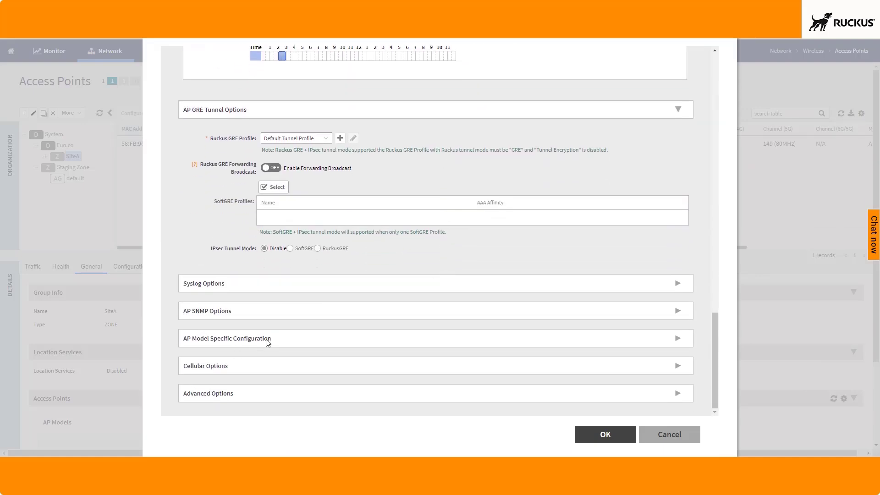
{"action": "left_click", "coordinate": [280, 338]}
{"action": "scroll", "coordinate": [348, 339], "scroll_direction": "down", "scroll_amount": 5}
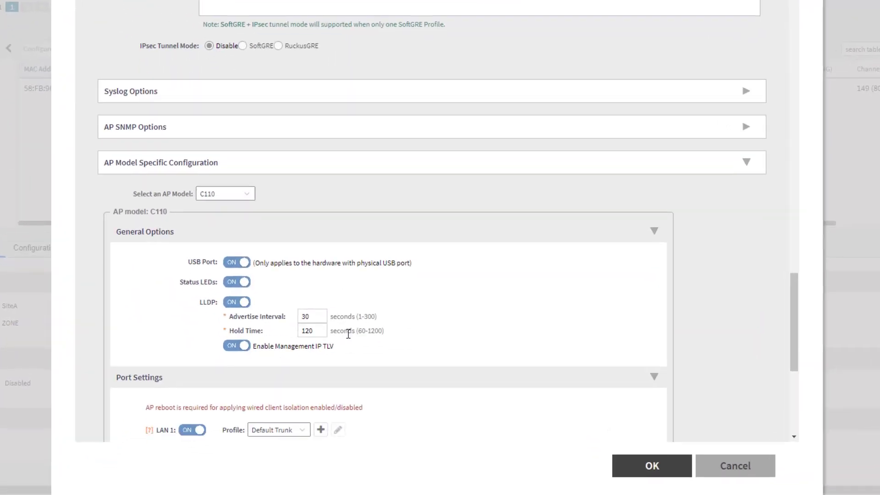
{"action": "scroll", "coordinate": [412, 307], "scroll_direction": "up", "scroll_amount": 1}
{"action": "scroll", "coordinate": [441, 295], "scroll_direction": "down", "scroll_amount": 3}
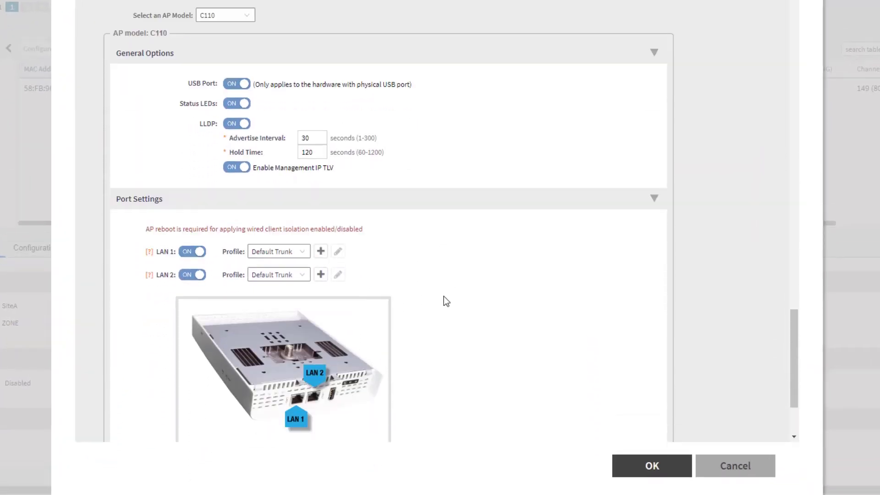
- Choose the H550 model and set its LAN 2 profile to Wired Iso, acknowledging the reboot warning
{"action": "left_click", "coordinate": [240, 21]}
{"action": "left_click", "coordinate": [249, 18]}
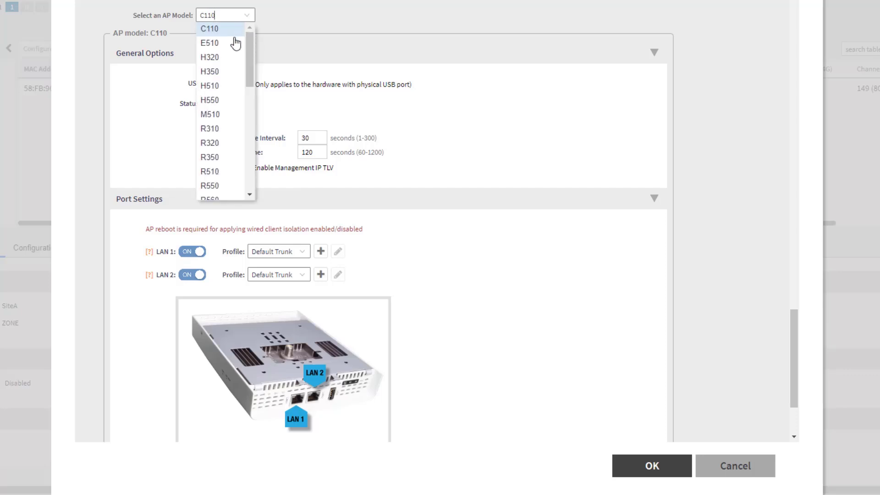
{"action": "left_click", "coordinate": [216, 99]}
{"action": "scroll", "coordinate": [505, 148], "scroll_direction": "down", "scroll_amount": 4}
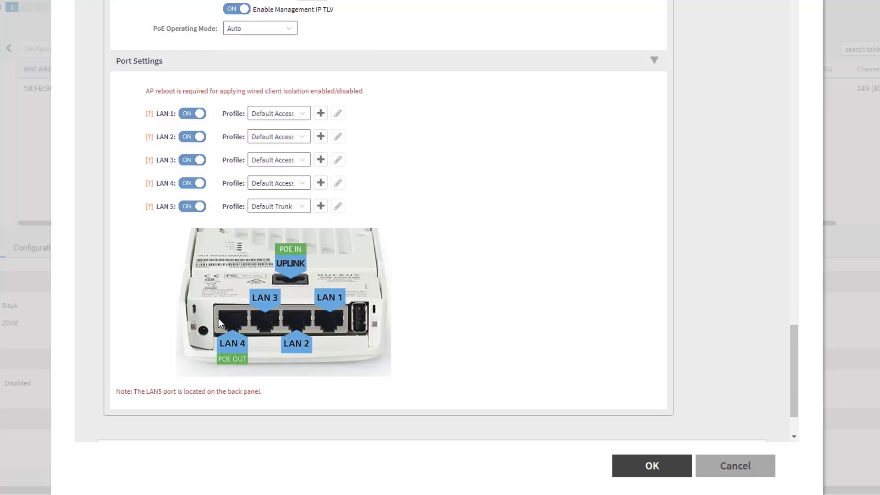
{"action": "left_click", "coordinate": [303, 138]}
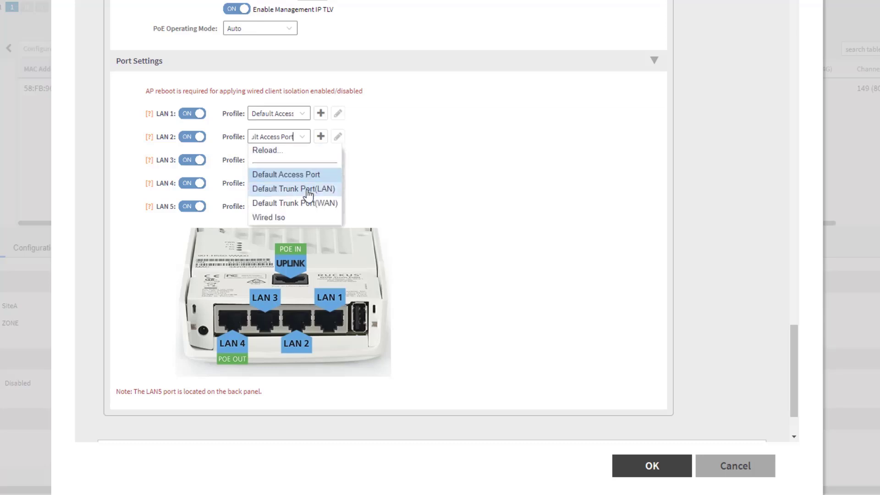
{"action": "left_click", "coordinate": [296, 223]}
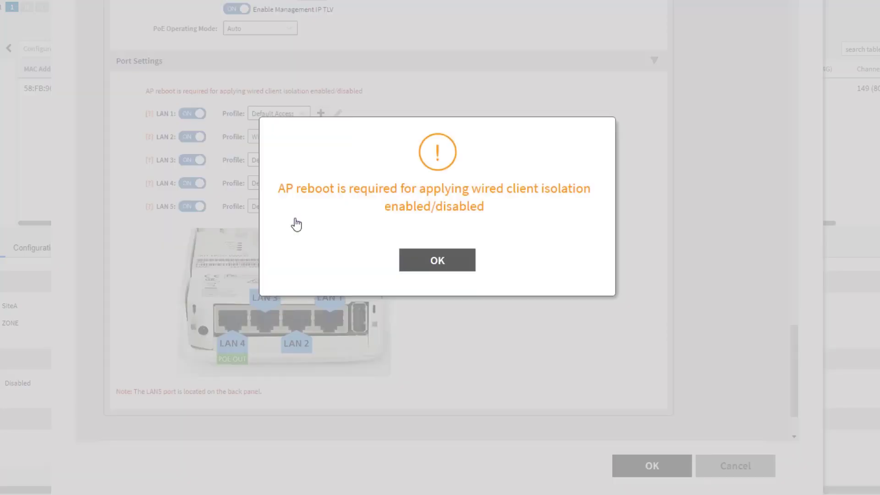
{"action": "left_click", "coordinate": [437, 258]}
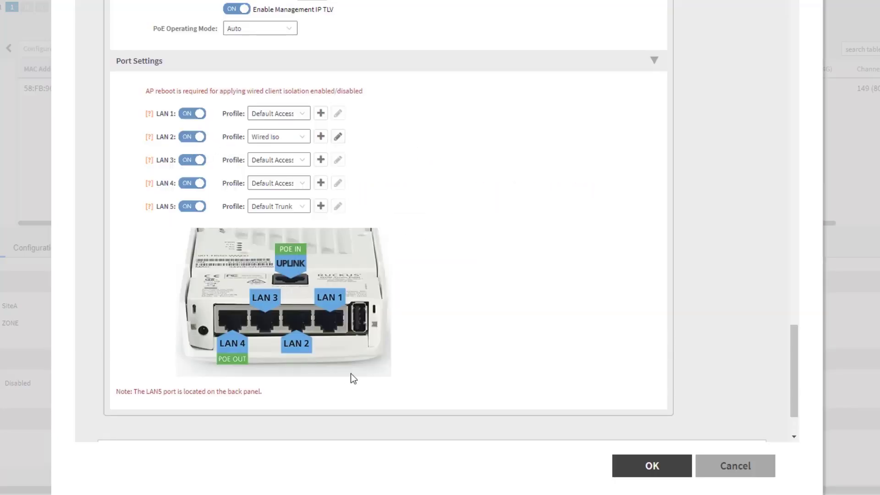